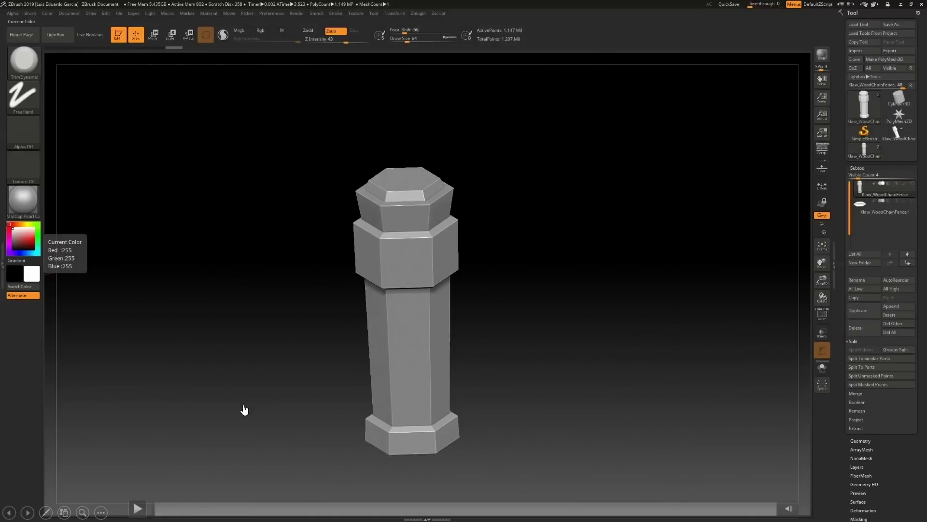
left_click(137, 509)
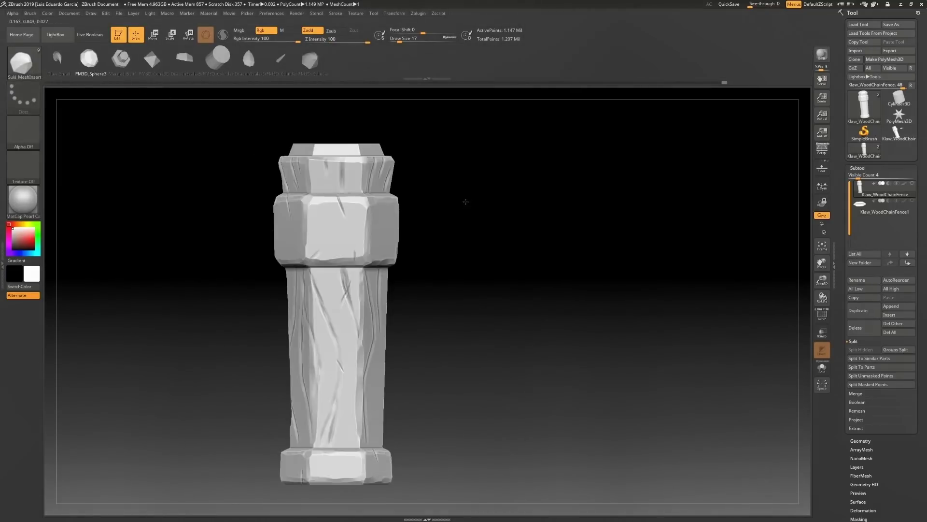
Insert faceted sphere rivets on the faces of the post's upper metal band with the PM3D_Sphere3 insert mesh.
left_click_drag(466, 202, 501, 205, "alt")
left_click_drag(372, 234, 384, 241)
left_click_drag(493, 218, 438, 242)
left_click_drag(471, 215, 520, 211)
left_click_drag(345, 235, 346, 226)
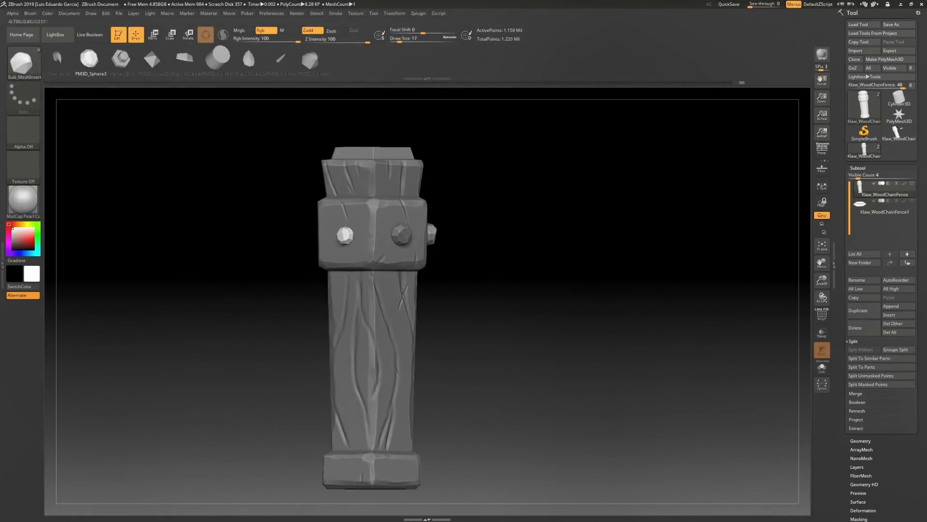
Insert smaller PM3D_Sphere3 rivets on the faces of the post's base band and clear the resulting mask.
left_click_drag(348, 471, 348, 471)
left_click_drag(398, 470, 404, 471)
left_click_drag(479, 463, 449, 466)
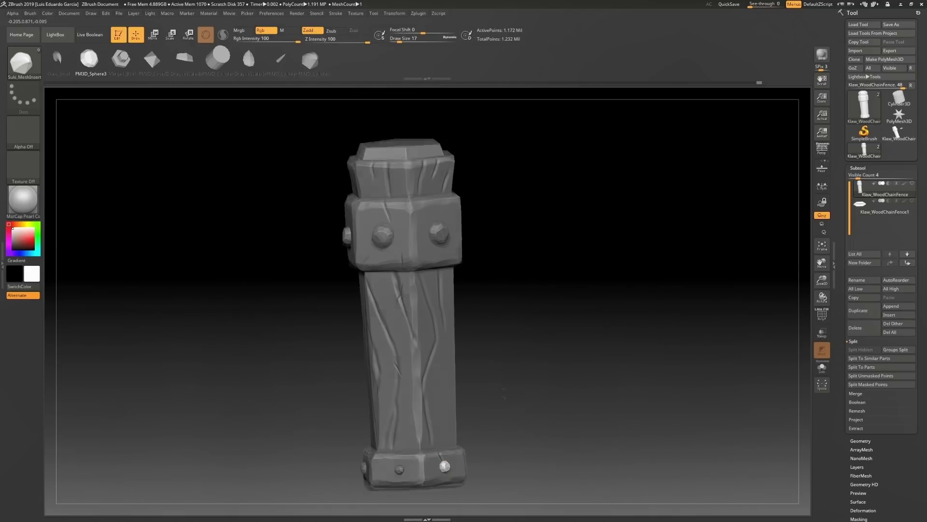
left_click(505, 398, "ctrl")
right_click_drag(506, 398, 522, 320, "ctrl")
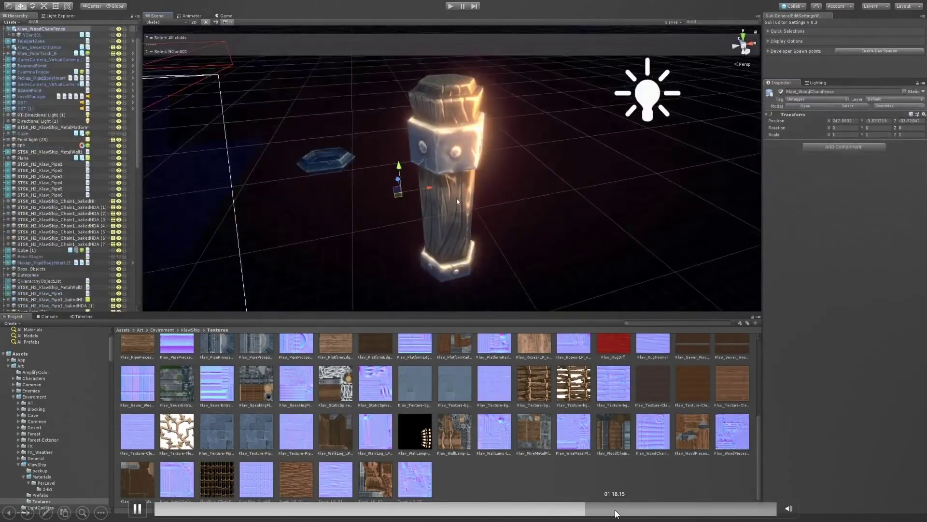
left_click(677, 511)
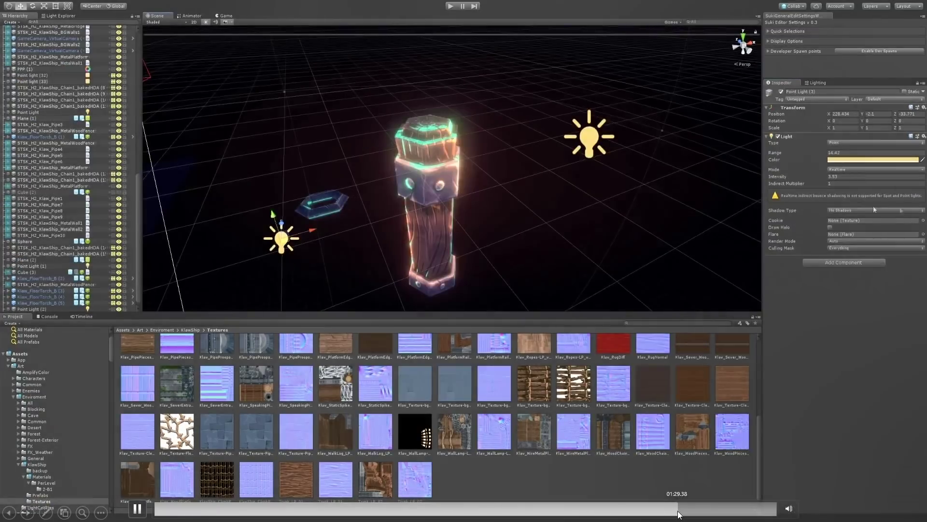
left_click(706, 506)
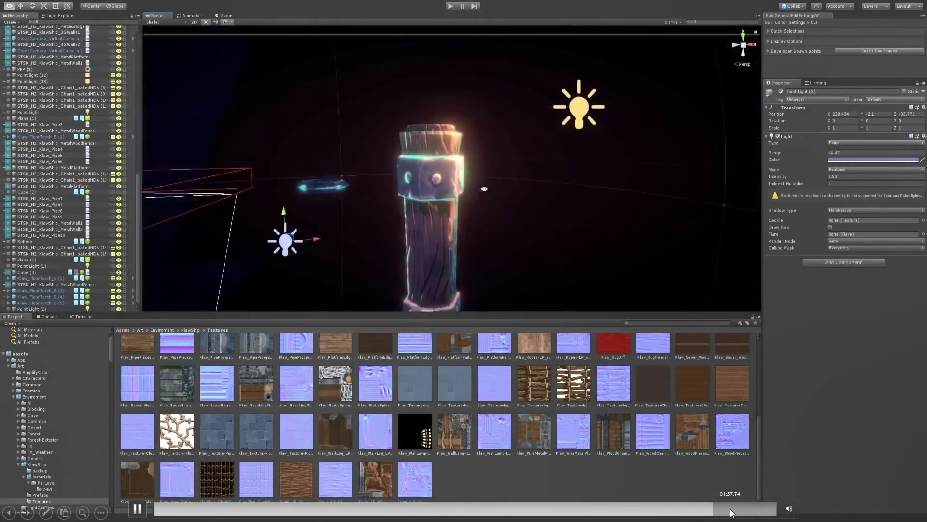
left_click(730, 508)
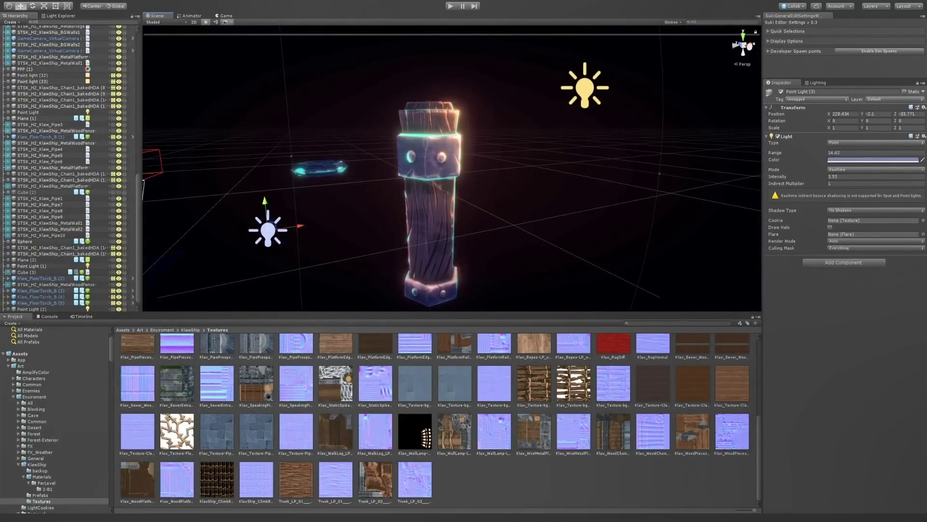
key("space")
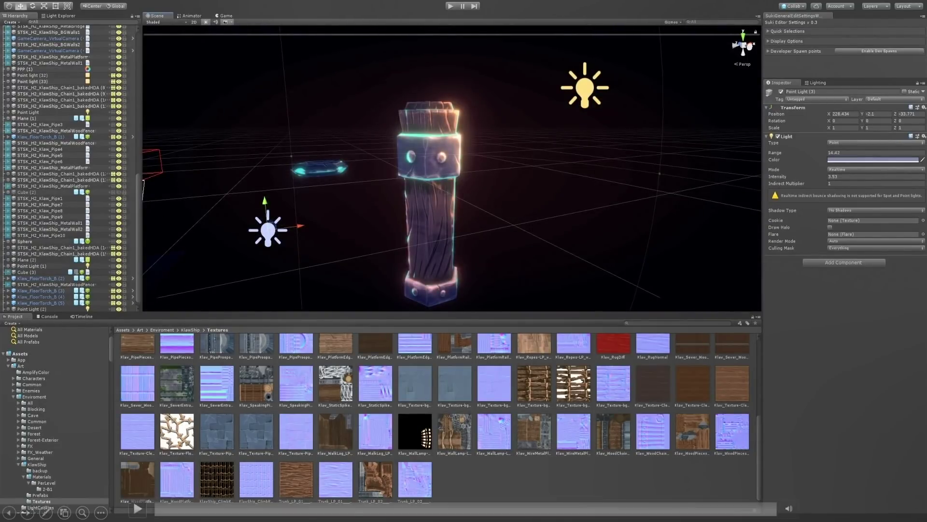
key("Right")
key("Right")
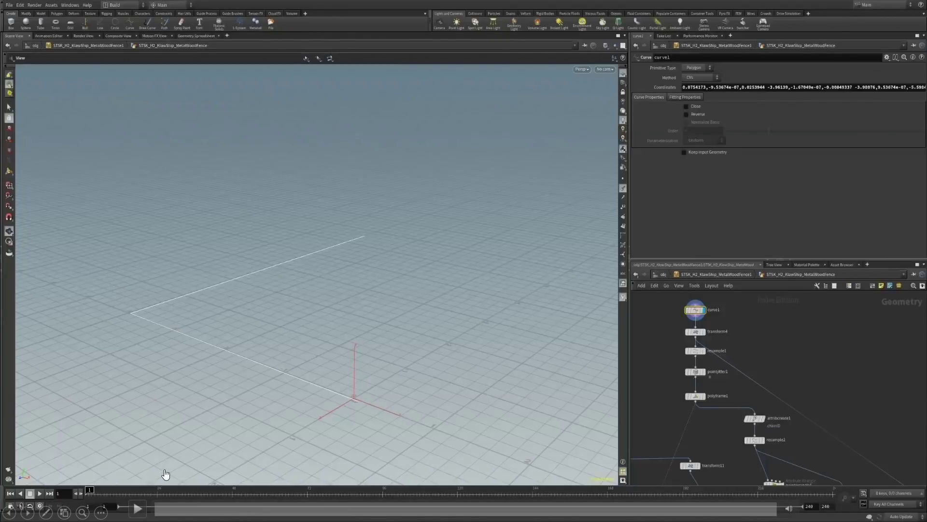
left_click(138, 507)
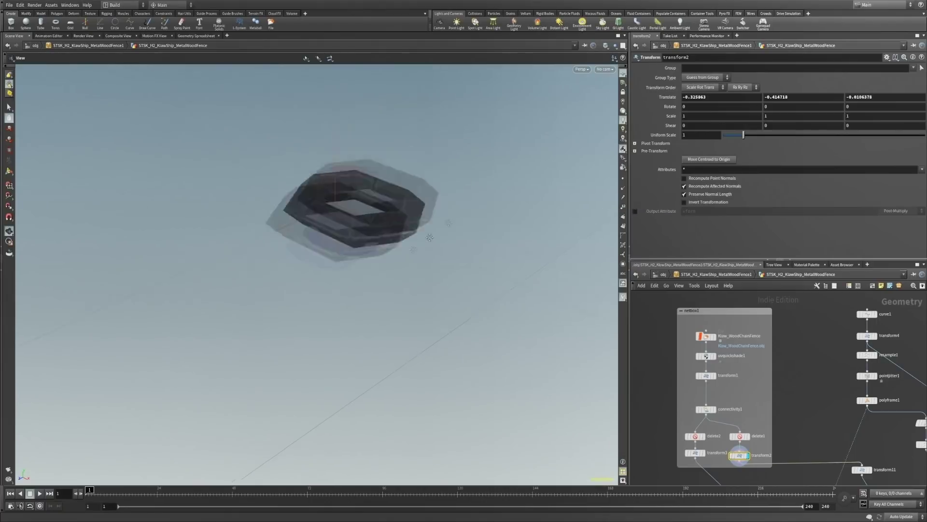
In Houdini, display the polyframe1 curve and the posts that copy1 places along it.
left_click(875, 401)
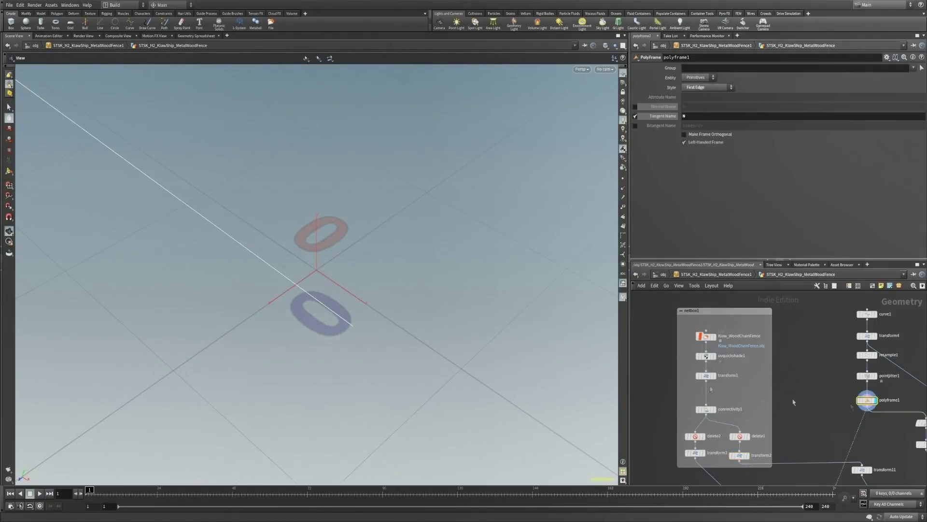
key("h")
left_click_drag(315, 292, 542, 257)
middle_click_drag(810, 449, 777, 407)
left_click(773, 426)
left_click_drag(401, 363, 370, 296)
Display the polyframe1 curve again and inspect the finer point spacing produced by resample2.
middle_click_drag(835, 302, 767, 372)
scroll(767, 372, "up", 2)
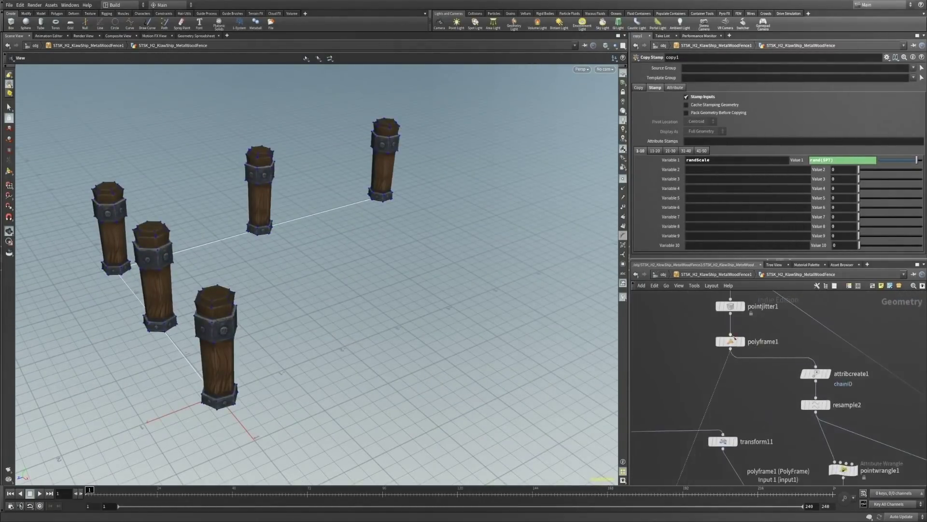
left_click(744, 327)
left_click(730, 341)
middle_click_drag(814, 411, 725, 360)
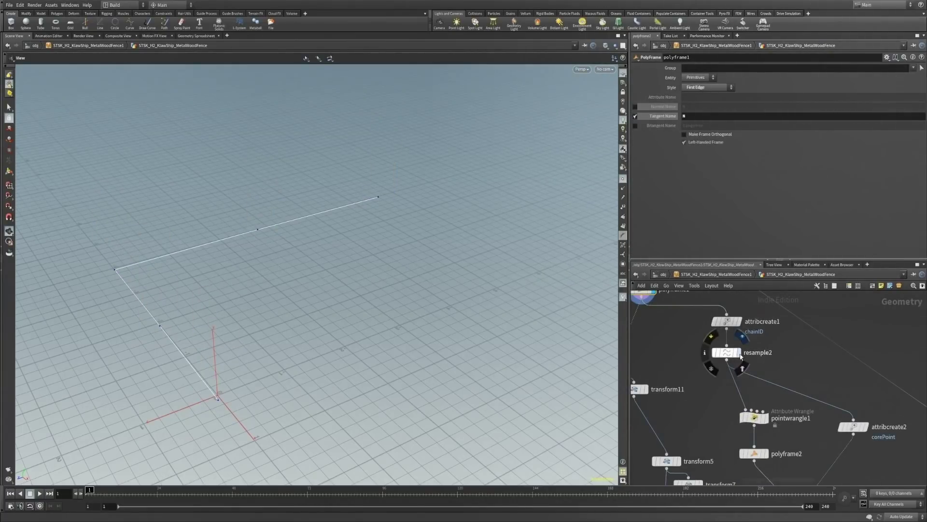
left_click(726, 352)
left_click_drag(293, 306, 425, 271, "alt")
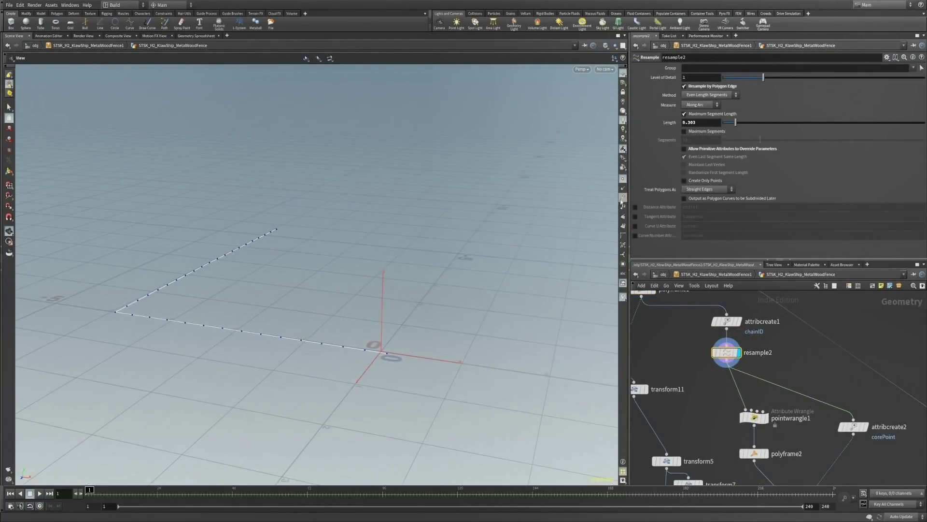
Examine the sagging chain curve through the pointwrangle1, polyframe2, attribtransfer1 and transform6 nodes.
left_click(754, 417)
mouse_move(435, 338)
left_mouse_down("alt")
mouse_move(357, 285)
mouse_move(368, 302)
left_mouse_up("alt")
left_click(766, 453)
middle_click_drag(789, 454, 786, 353)
left_click(810, 416)
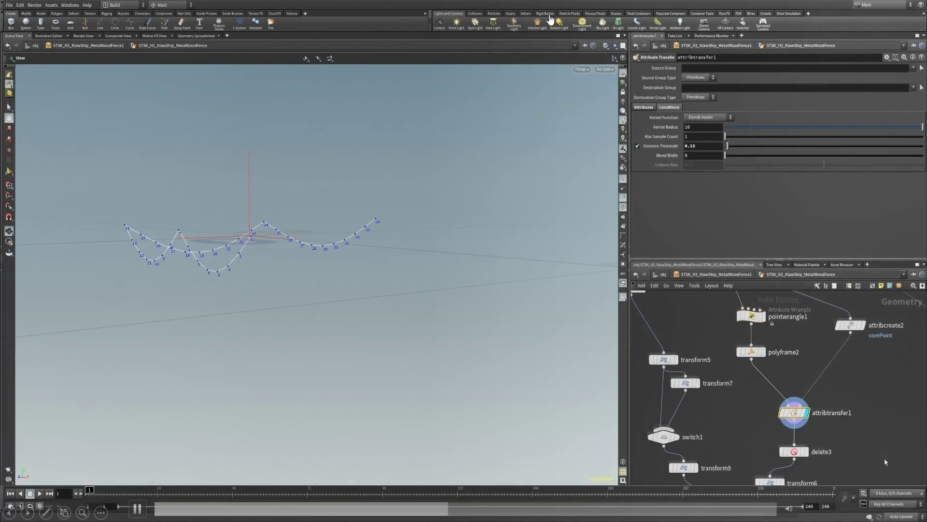
middle_click_drag(779, 485, 772, 428)
left_click(772, 427)
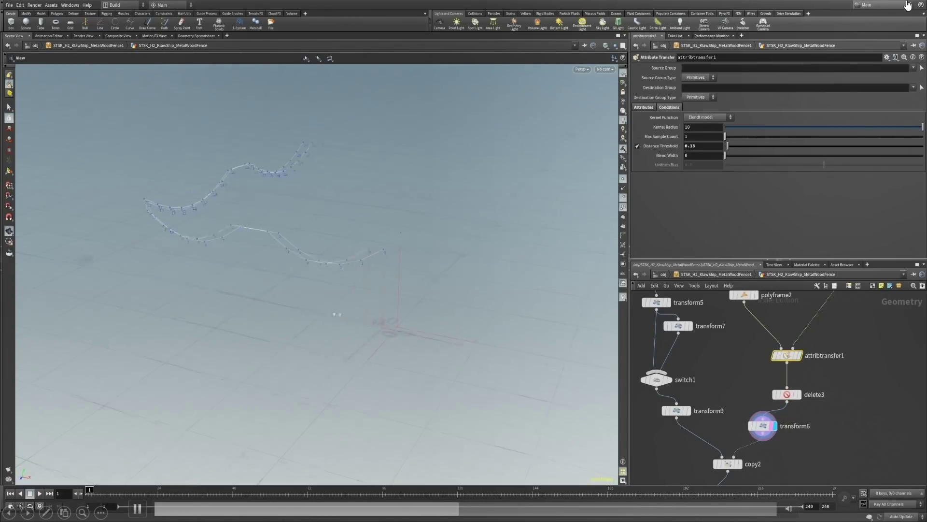
Select transform9 to view its stamped scale, and inspect the chain links that copy2 places along the curve.
middle_click_drag(828, 470, 840, 457)
left_click(699, 397)
left_click_drag(316, 294, 294, 317, "alt")
left_click(750, 451)
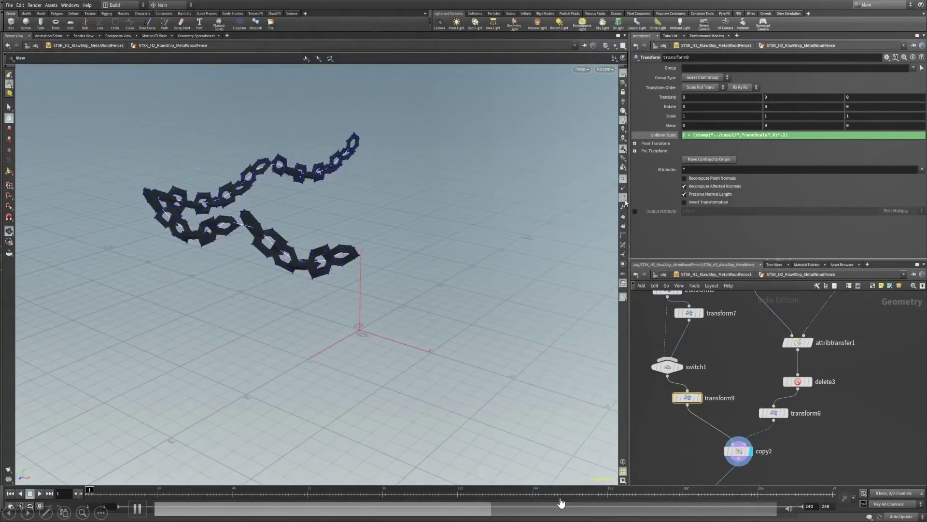
left_click_drag(496, 246, 306, 248)
right_click_drag(306, 248, 331, 327)
left_click_drag(331, 327, 400, 464)
scroll(805, 477, "up", 1)
scroll(805, 478, "down", 2)
middle_click_drag(684, 455, 735, 344)
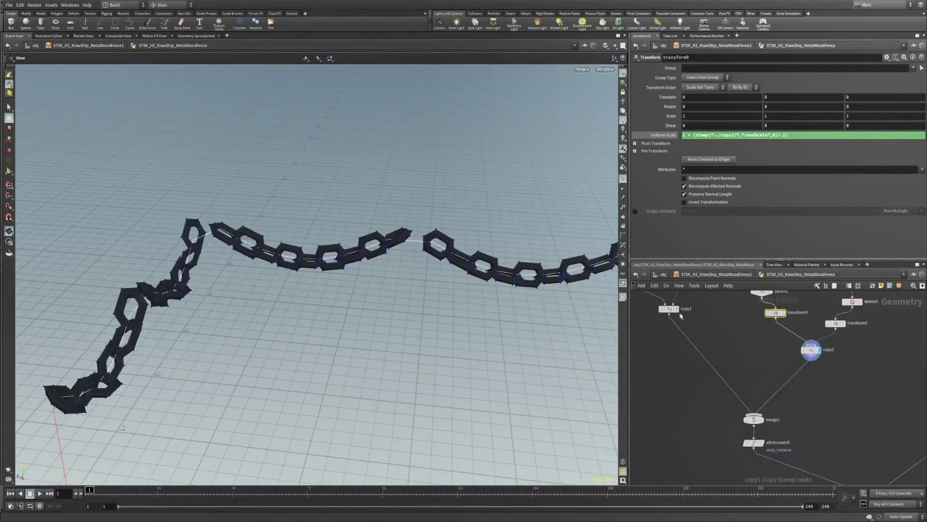
Compare the copy1 posts with the copy2 chains and display the complete fence from merge1.
left_click(676, 309)
left_click(819, 353)
left_click(762, 419)
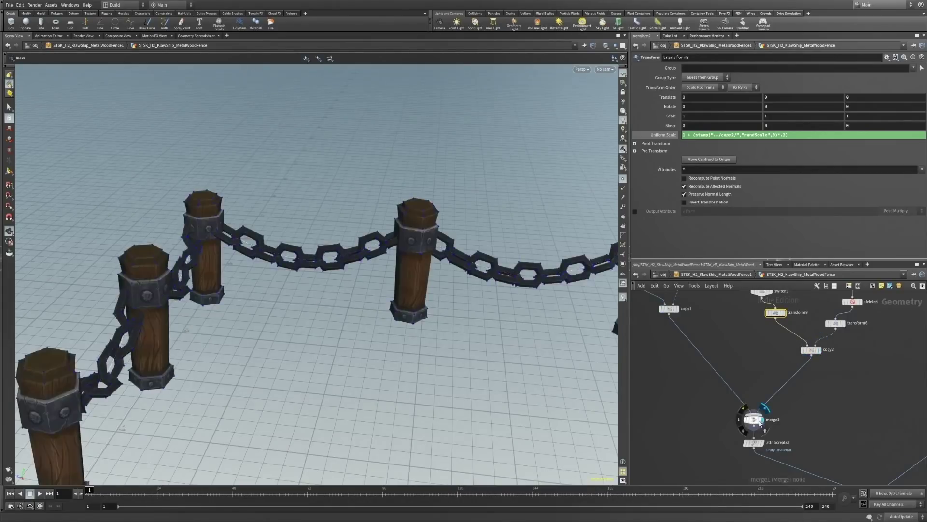
left_click(753, 420)
scroll(404, 252, "up", 5)
right_click_drag(404, 253, 401, 356)
mouse_move(401, 356)
left_mouse_down()
mouse_move(333, 332)
mouse_move(434, 338)
mouse_move(398, 357)
left_mouse_up()
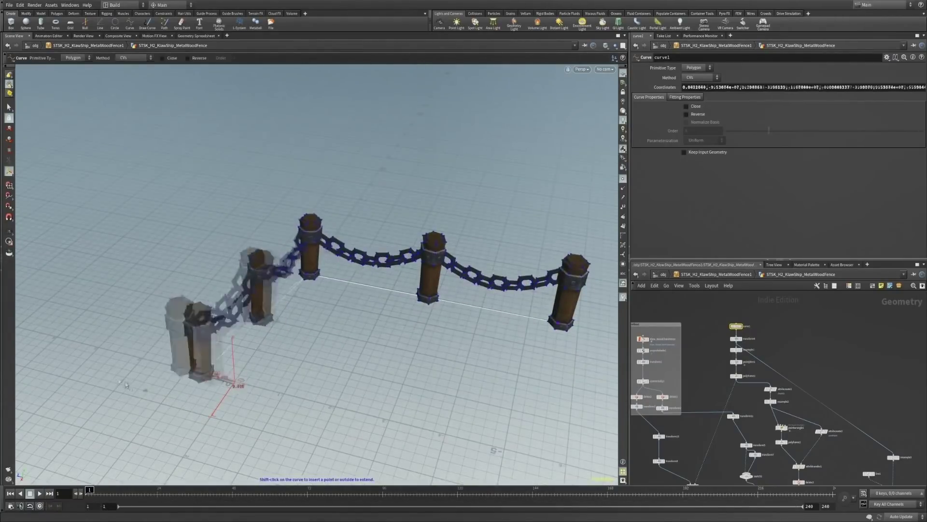
Insert a point on curve1's extended segment and move it outward to about X 1.40, Z -0.32, forming a new fence corner.
left_click(173, 312, "shift")
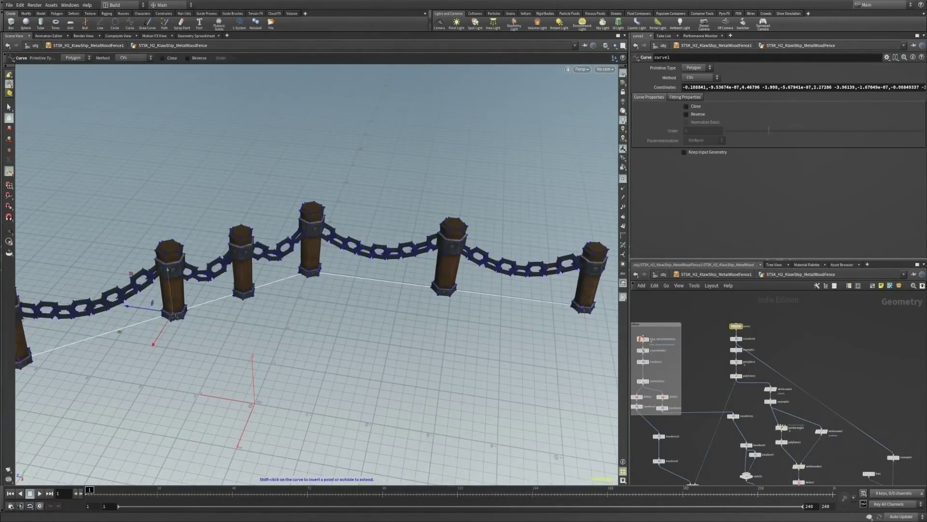
left_click_drag(119, 333, 72, 430)
middle_click_drag(72, 430, 111, 442, "alt")
left_click_drag(138, 333, 53, 359)
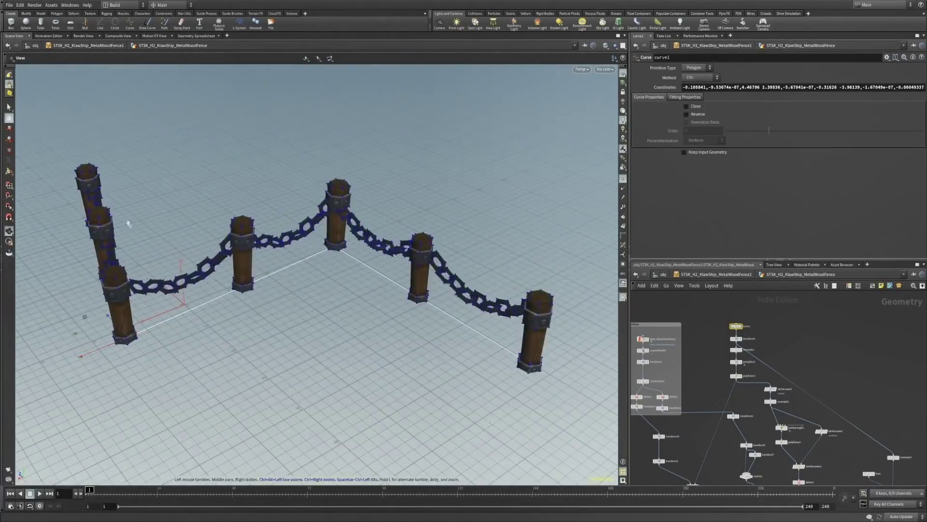
Move the fence curve's first end point to about X 1.22, Z 4.47.
left_click_drag(125, 214, 290, 234, "alt")
left_click(61, 319)
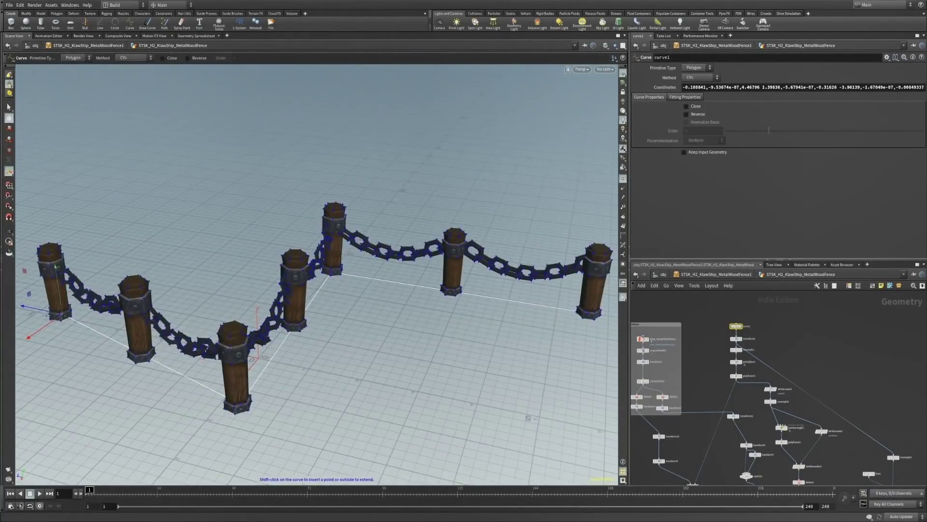
left_click_drag(46, 331, 5, 364)
right_click_drag(286, 355, 343, 371, "alt")
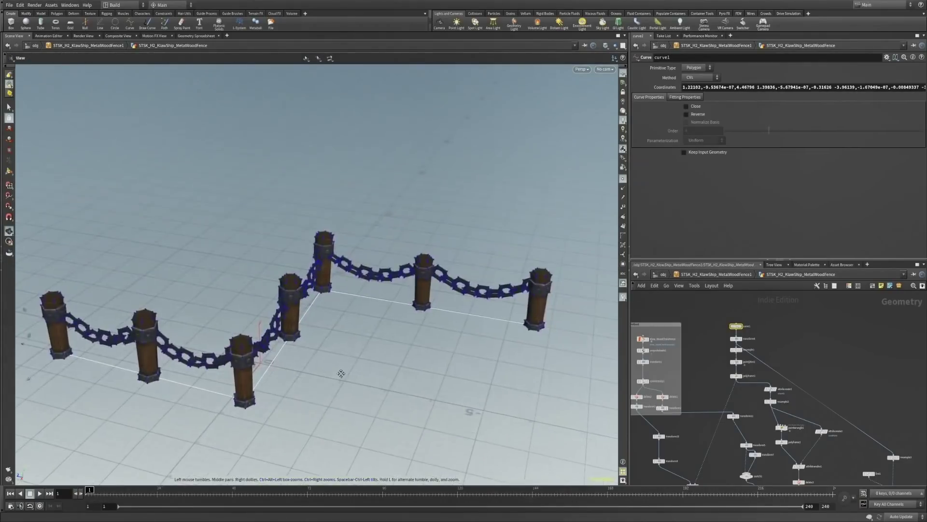
left_click_drag(342, 371, 334, 340, "alt")
right_click_drag(333, 339, 309, 387, "alt")
left_click_drag(290, 367, 585, 366, "alt")
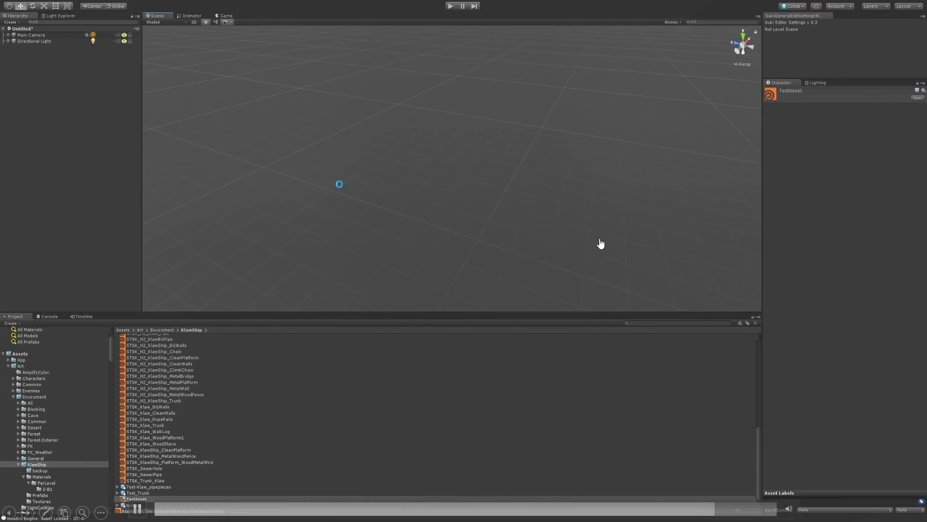
In Unity, select and frame the TestAsset fence in the scene and examine its posts and chains up close.
middle_click_drag(338, 172, 434, 251)
scroll(349, 203, "up", 4)
left_click(435, 251)
left_click_drag(435, 251, 394, 237, "alt")
left_click(394, 237)
key("f")
scroll(397, 236, "up", 5)
scroll(400, 236, "up", 4)
left_click_drag(406, 206, 430, 200, "alt")
scroll(416, 242, "up", 4)
middle_click_drag(416, 242, 427, 237)
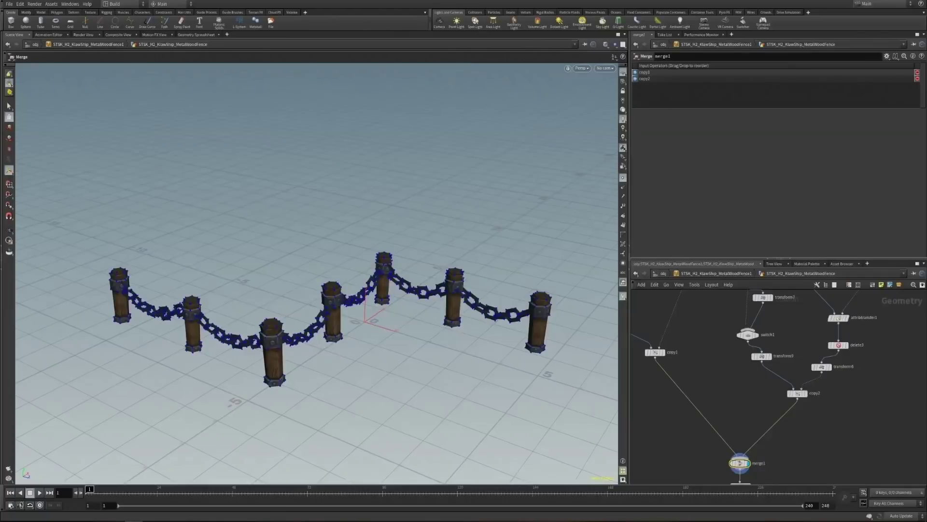
mouse_move(678, 58)
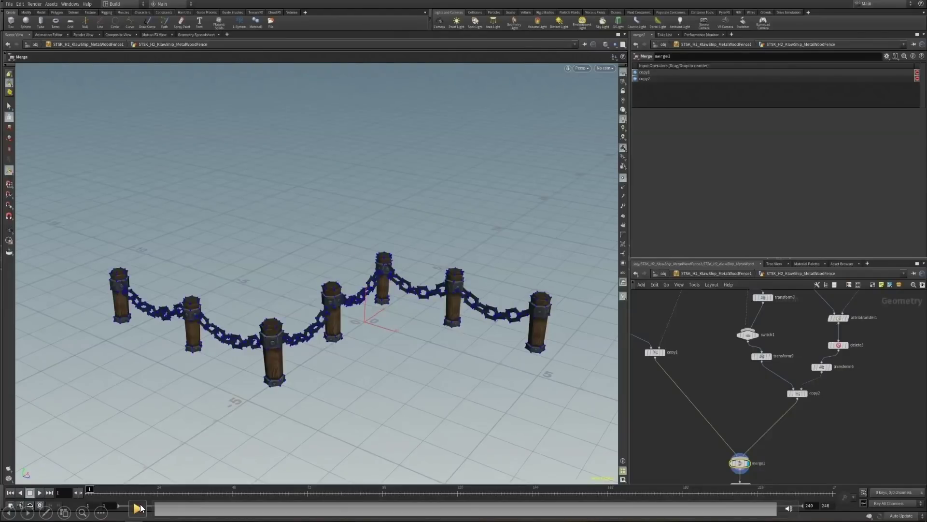
left_click(138, 507)
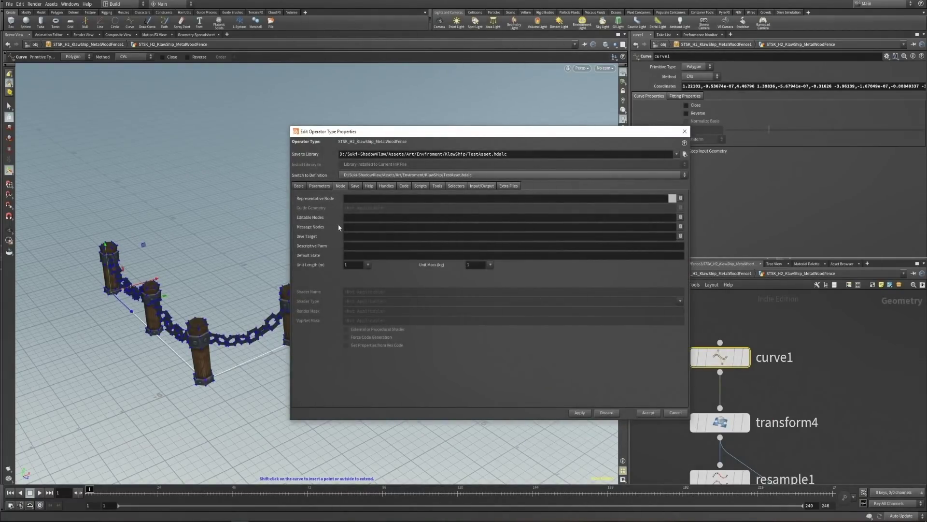
In Houdini, set the asset's Editable Nodes to STSK_H2_KlawShip_MetalWoodFence/curve1, then apply and accept the operator type properties.
left_click(681, 217)
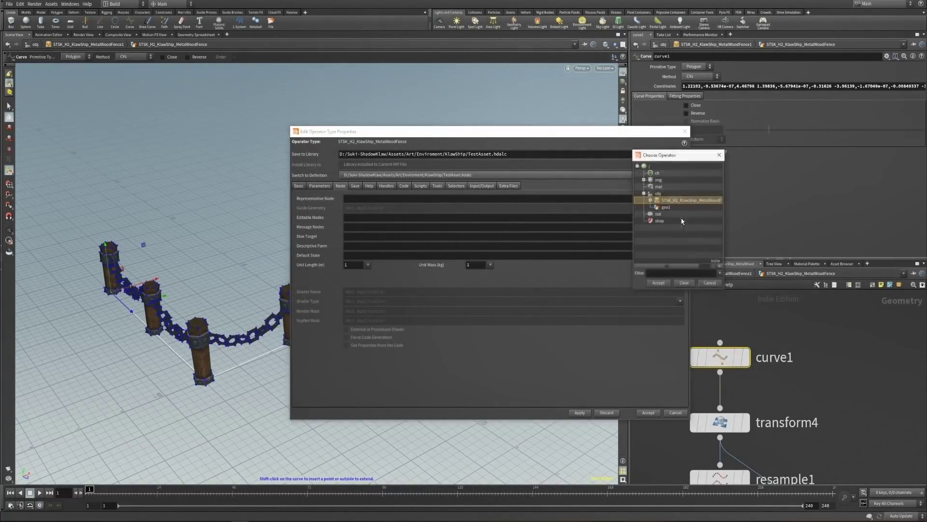
left_click(650, 201)
left_click(657, 207)
scroll(678, 249, "down", 2)
double_click(681, 248)
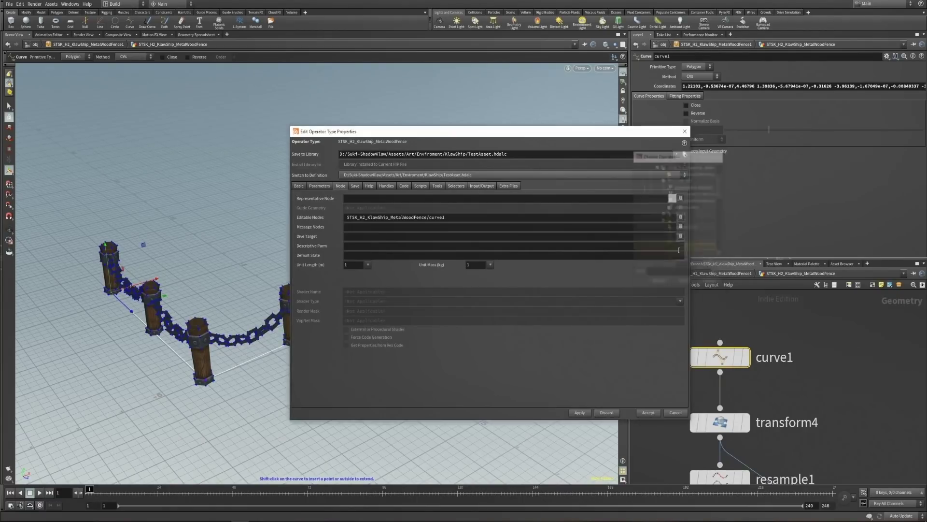
left_click(580, 413)
left_click(650, 413)
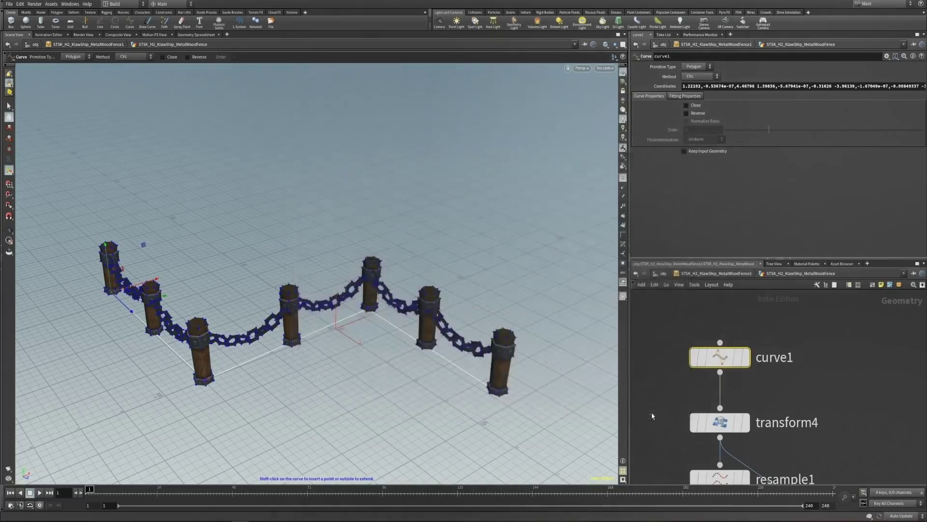
Switch to Unity, select the STSK_H2_KlawShip_MetalWoodFence1 asset in the scene and rebuild it from the updated definition.
middle_click_drag(431, 293, 420, 274)
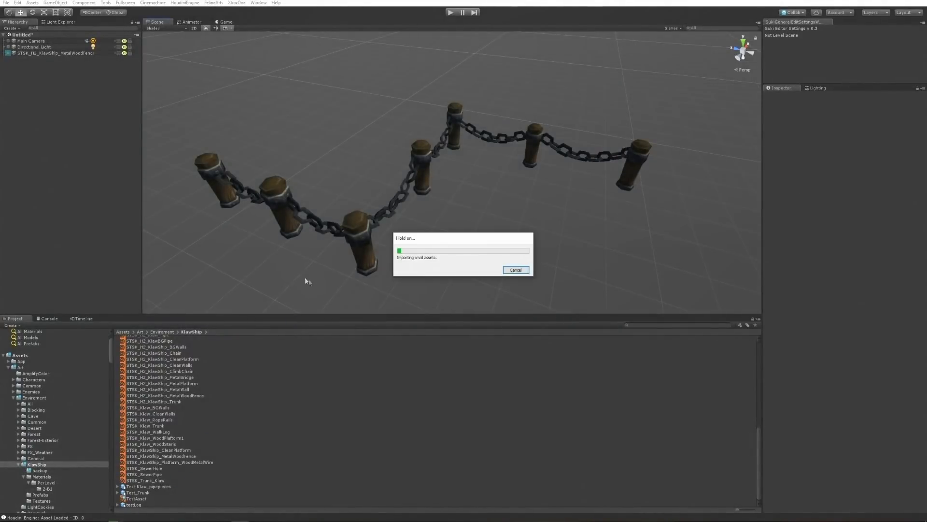
right_click_drag(370, 227, 336, 128, "alt")
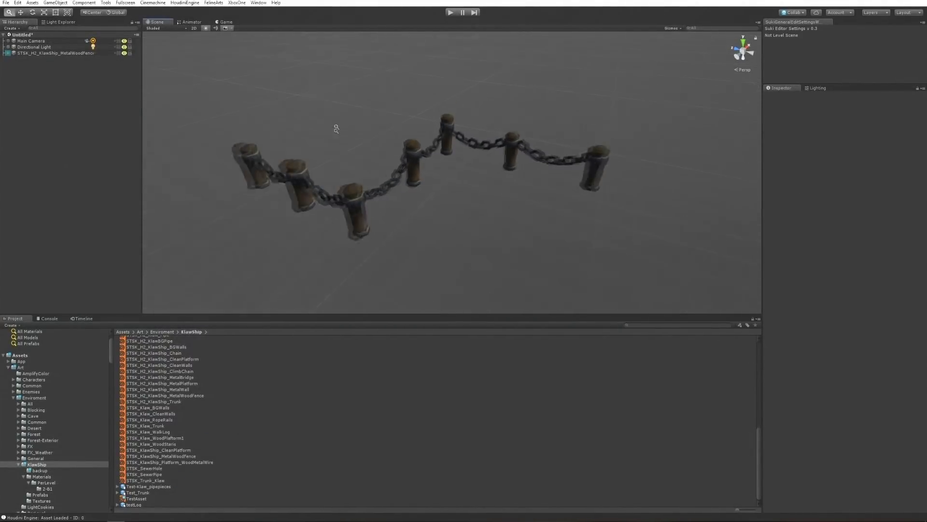
left_click(363, 209)
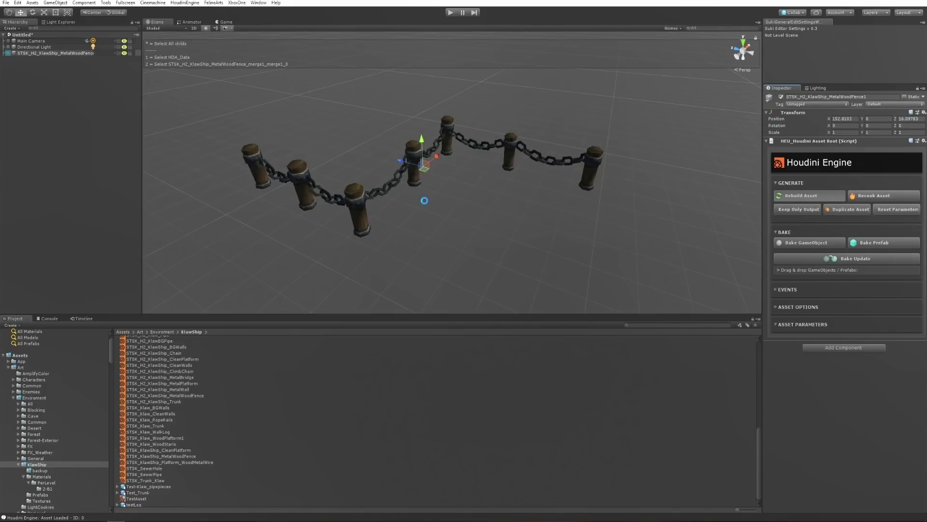
left_click_drag(451, 211, 341, 207, "alt")
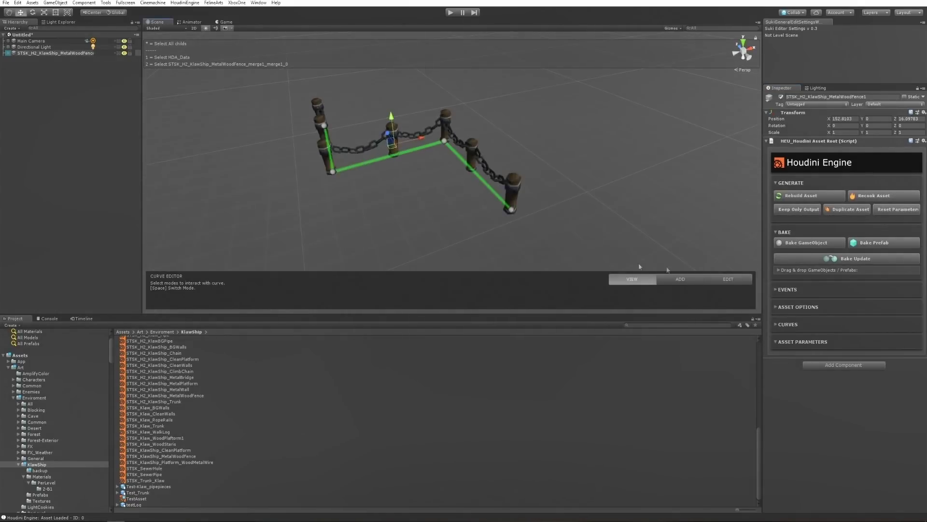
Switch the fence curve to point editing and move its end point outward to lengthen the last section of posts and chains.
left_click(720, 277)
left_click_drag(365, 91, 566, 255)
left_click_drag(496, 165, 538, 190)
scroll(538, 190, "down", 4)
left_click_drag(454, 161, 525, 251)
left_click_drag(461, 206, 538, 222)
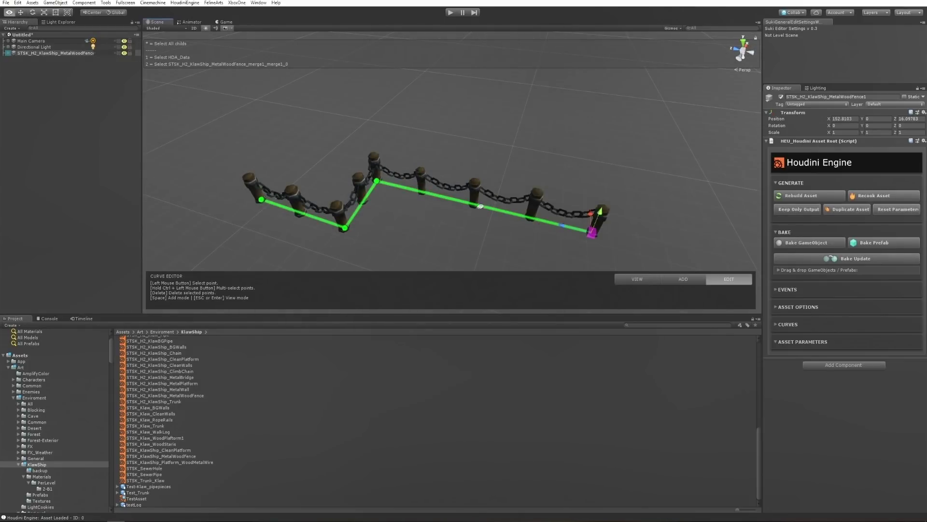
Insert a new curve point midway along the fence's long last segment.
left_click(677, 283)
left_click(671, 277)
left_click(497, 213, "ctrl")
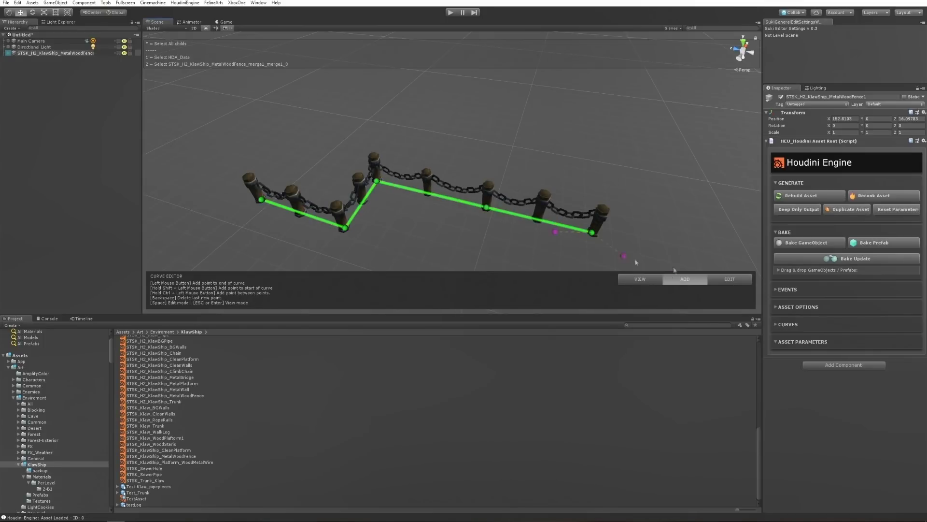
Return to point editing and move the curve's last end point back across the ground to bend the final section around the new point.
left_click(733, 283)
left_click(592, 232)
left_click_drag(654, 224, 495, 173, "alt")
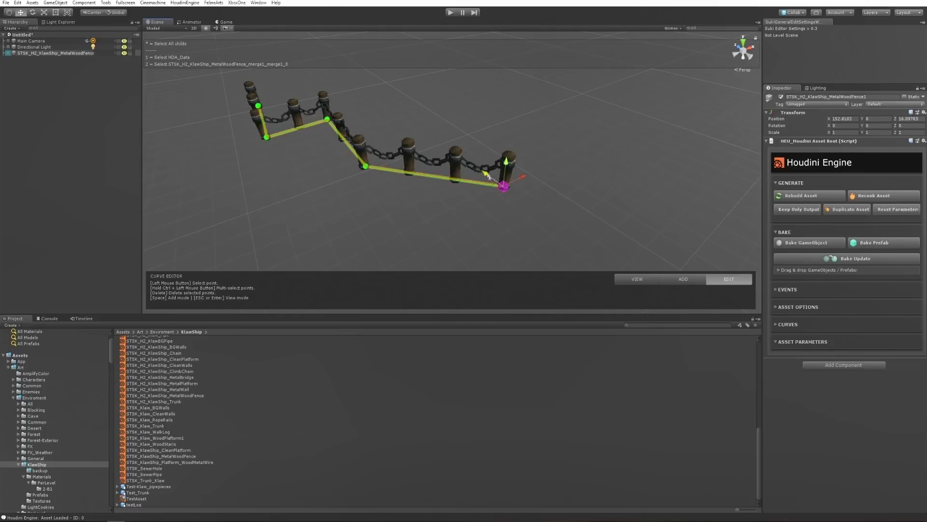
mouse_move(618, 404)
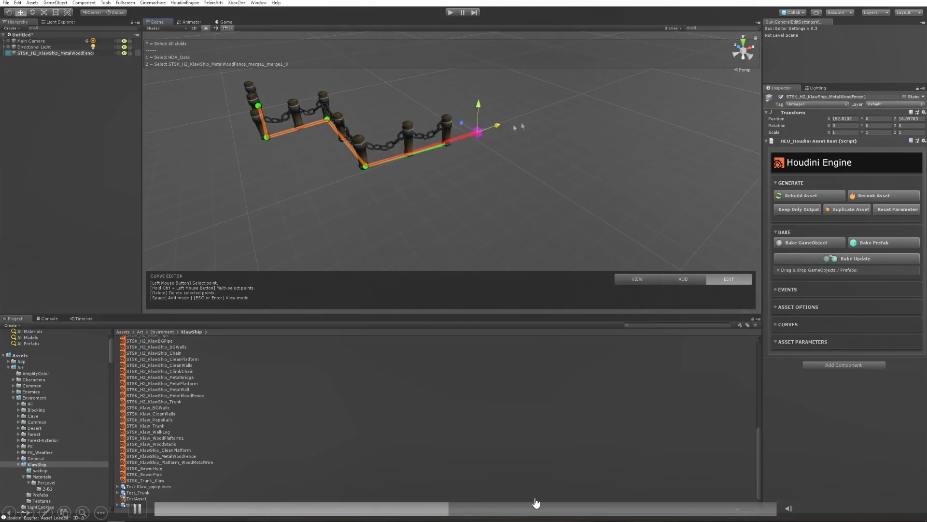
In Houdini, expose resample1's Length in the asset's operator type parameters, then update the fence asset in Unity.
key("Escape")
left_click(389, 190)
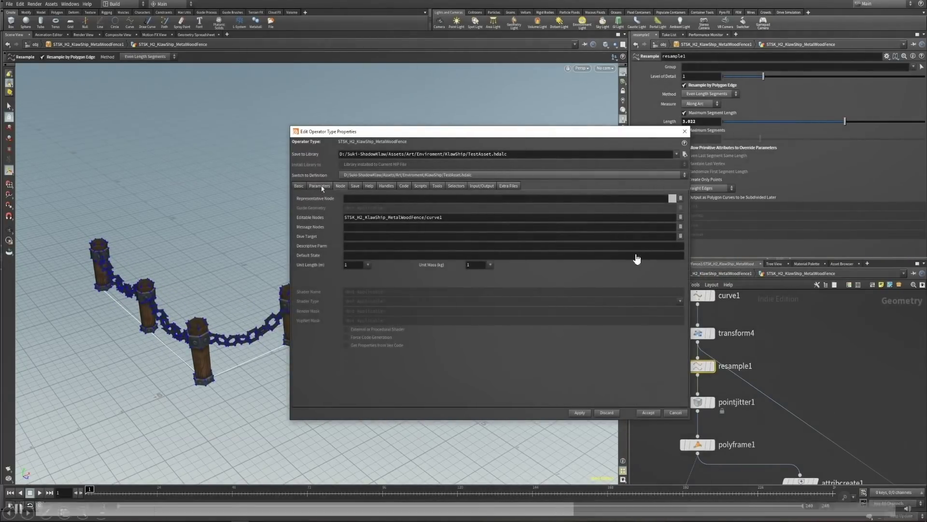
left_click(402, 474)
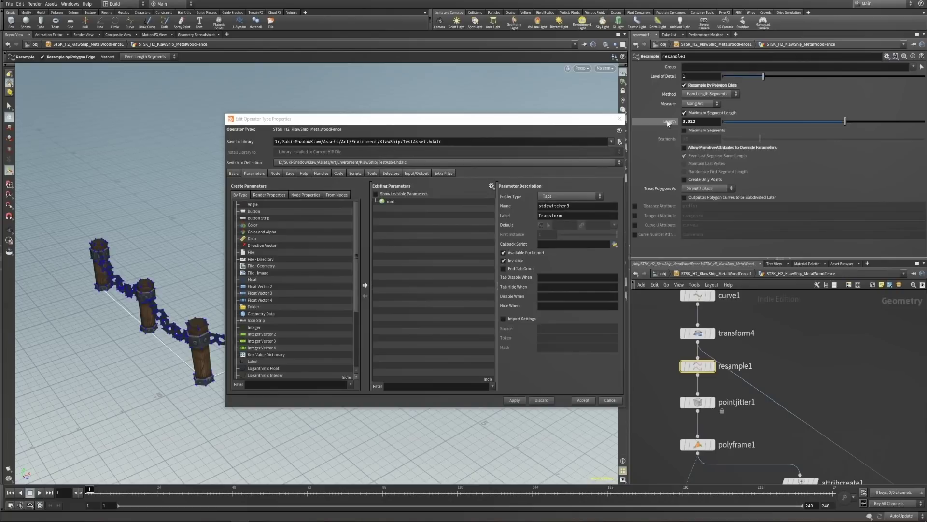
left_click(137, 508)
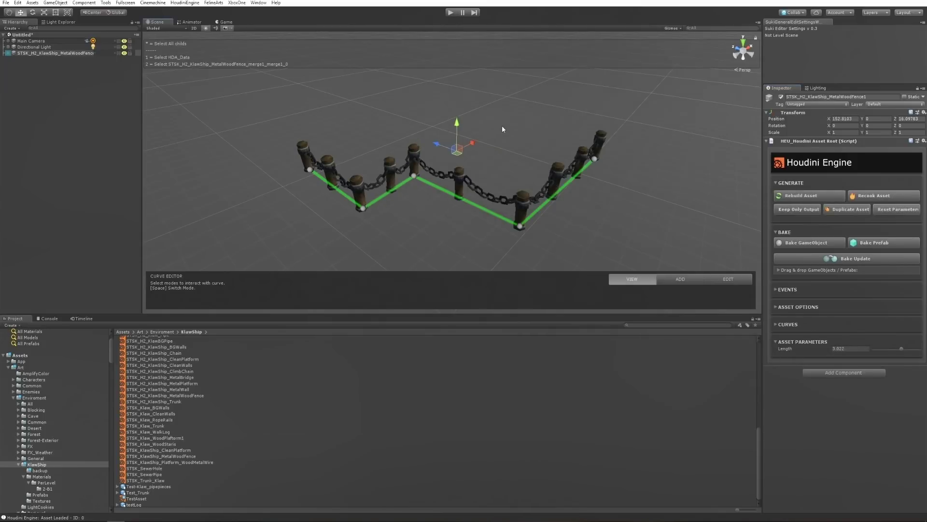
Raise the asset's Length parameter to test wider post spacing, then reduce it to about 3.6.
mouse_move(903, 351)
left_mouse_down()
mouse_move(877, 349)
mouse_move(920, 349)
left_mouse_up()
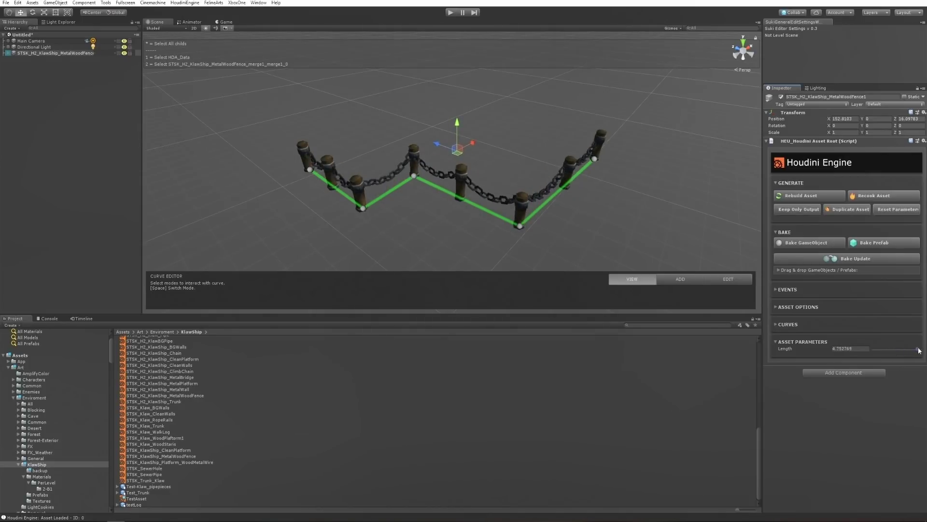
left_click_drag(453, 182, 485, 186, "alt")
left_click_drag(922, 353, 906, 353)
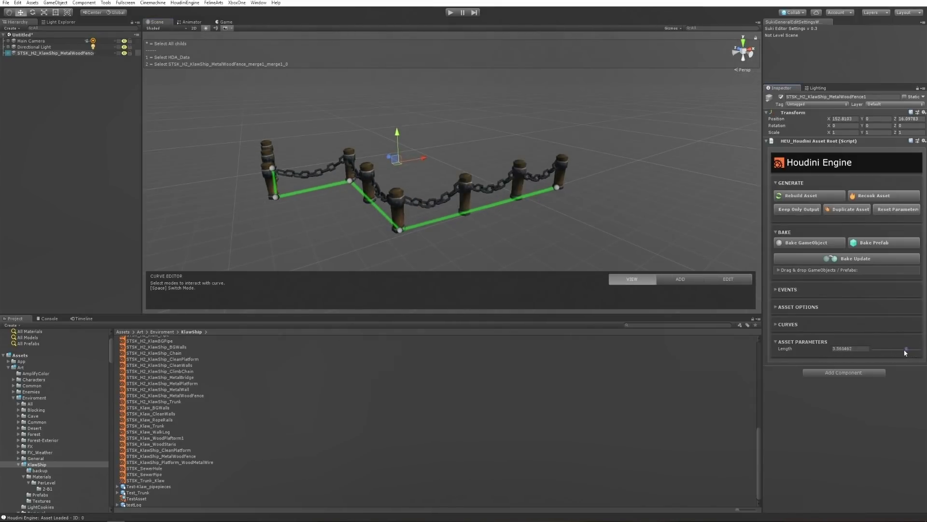
left_click_drag(582, 188, 488, 174, "alt")
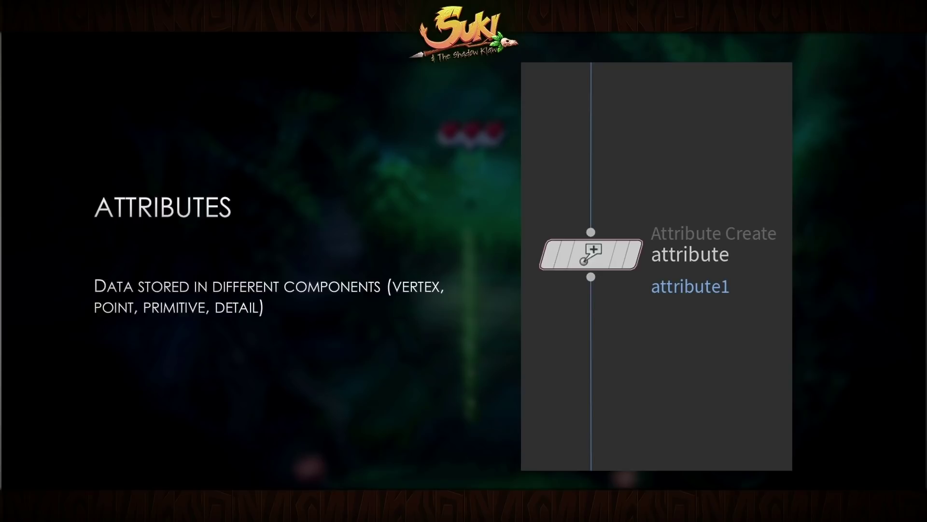
In Houdini, display the group1 node inside Unity_3D1 to inspect the collision_geo group on the collision mesh.
key("Right")
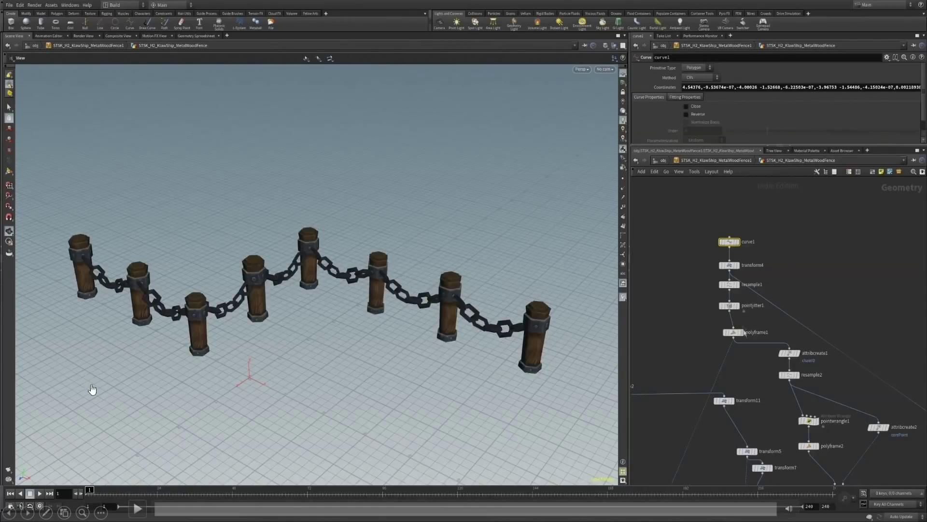
left_click(137, 509)
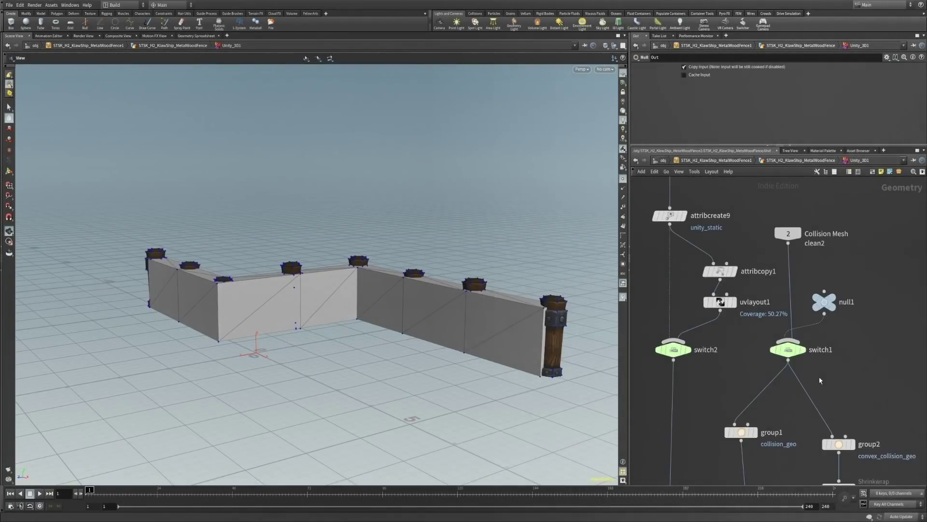
left_click(741, 432)
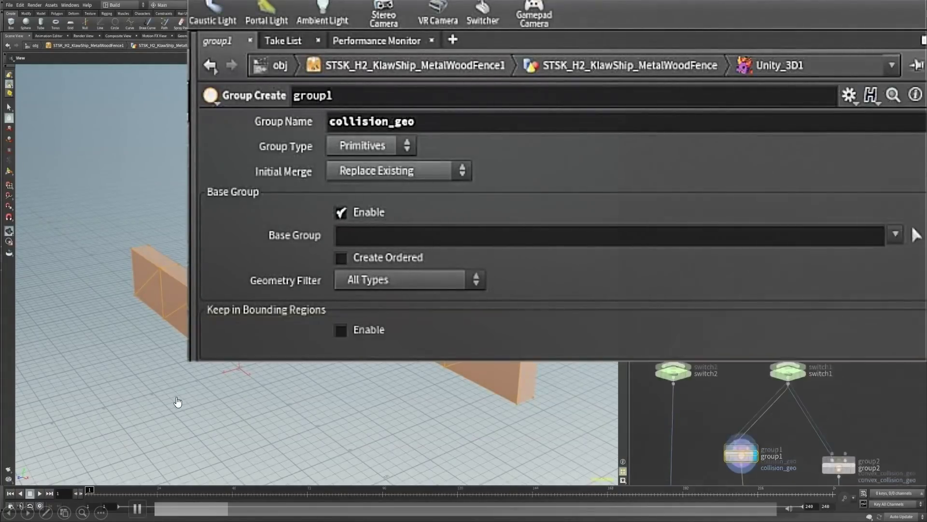
mouse_move(144, 514)
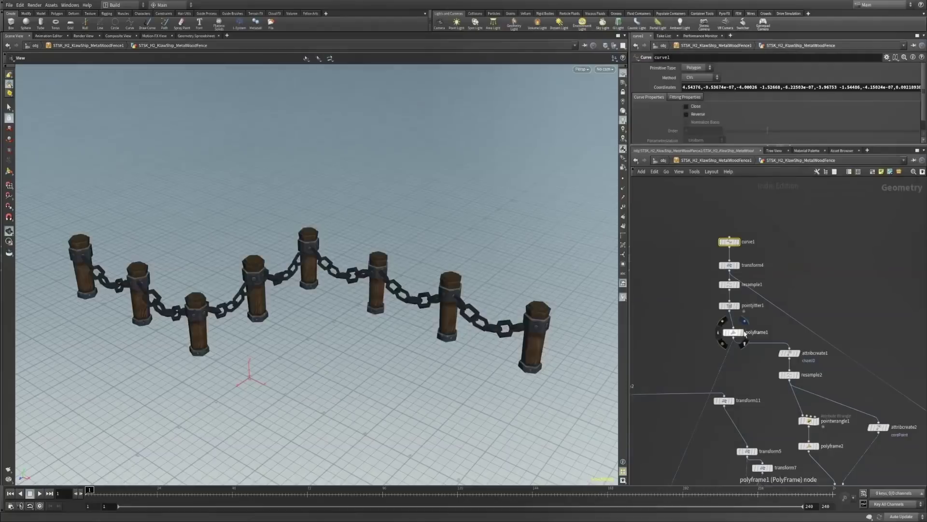
Display the polyframe1 node's output to inspect the fence curve and its tangent setting.
left_click(733, 332)
mouse_move(215, 370)
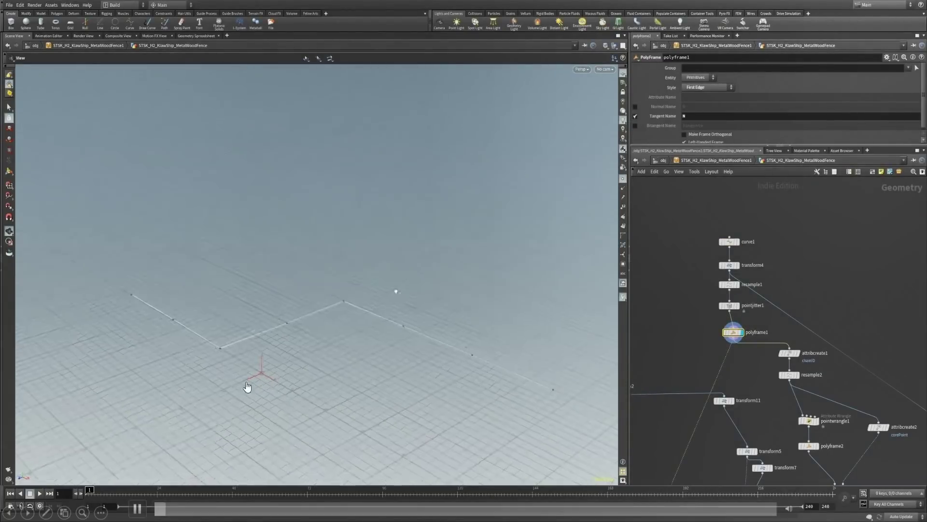
In Unity, review the fence's collision mesh and lighting bake, then play the scene to test collisions with the spheres above the fence.
left_click(265, 512)
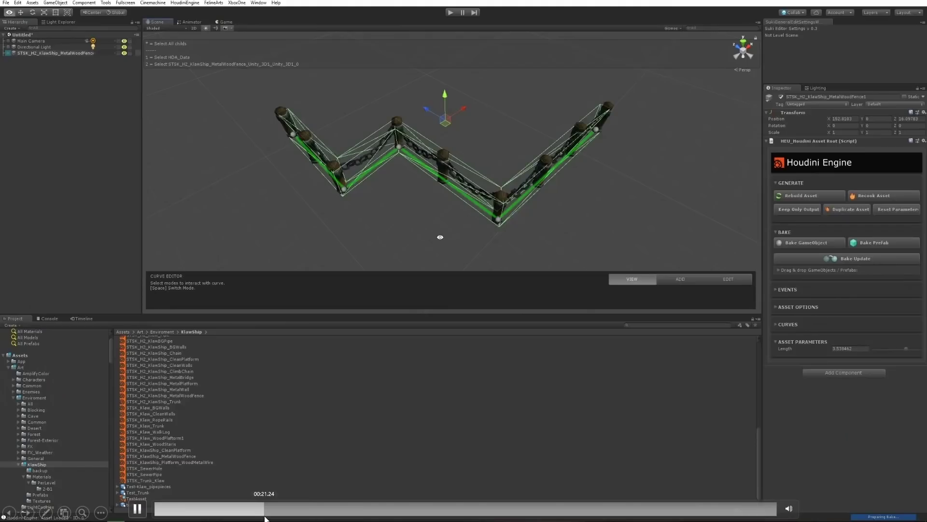
left_click(235, 513)
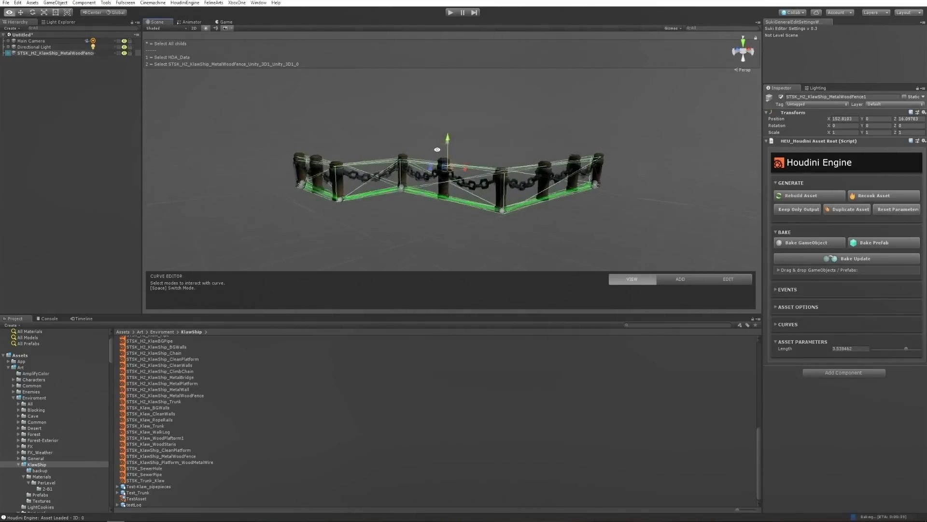
left_click(818, 88)
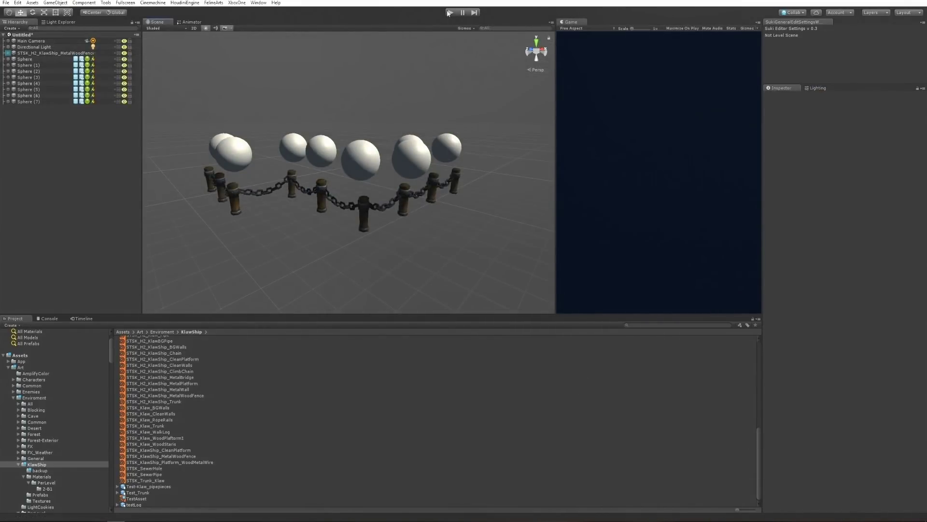
left_click(449, 13)
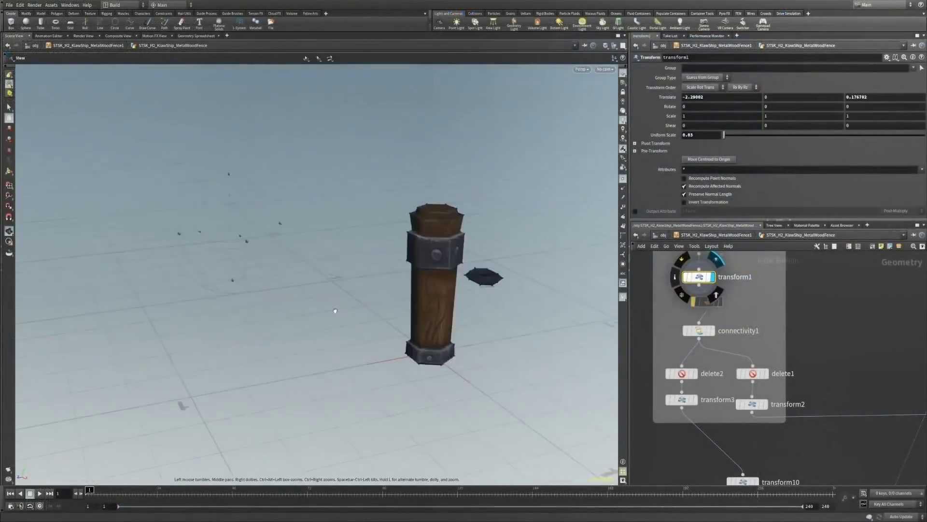
In Houdini, examine the wooden post and chain link geometry at the transform1 node.
left_click_drag(336, 311, 408, 315, "alt")
middle_click_drag(408, 315, 281, 335, "alt")
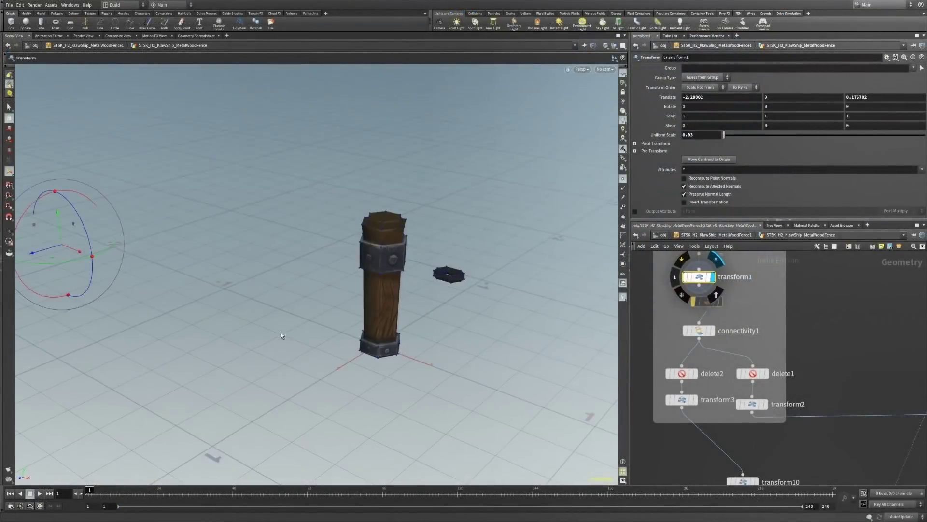